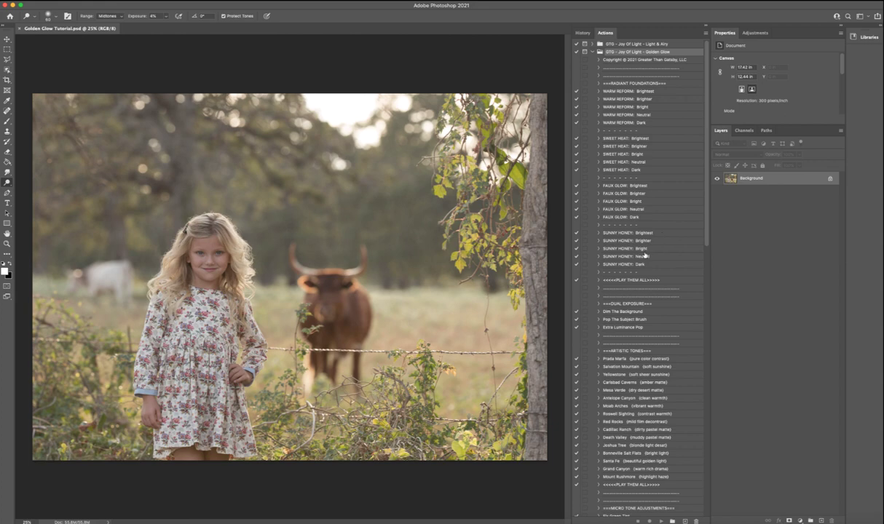
# - Play the SUNNY HONEY: Neutral action and set its warm-tone group to 86% opacity
pyautogui.click(641, 257)
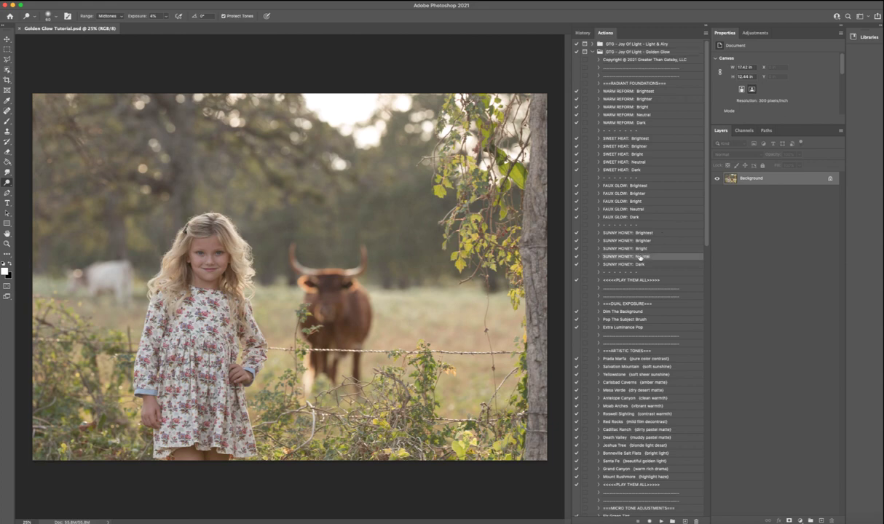
pyautogui.click(662, 521)
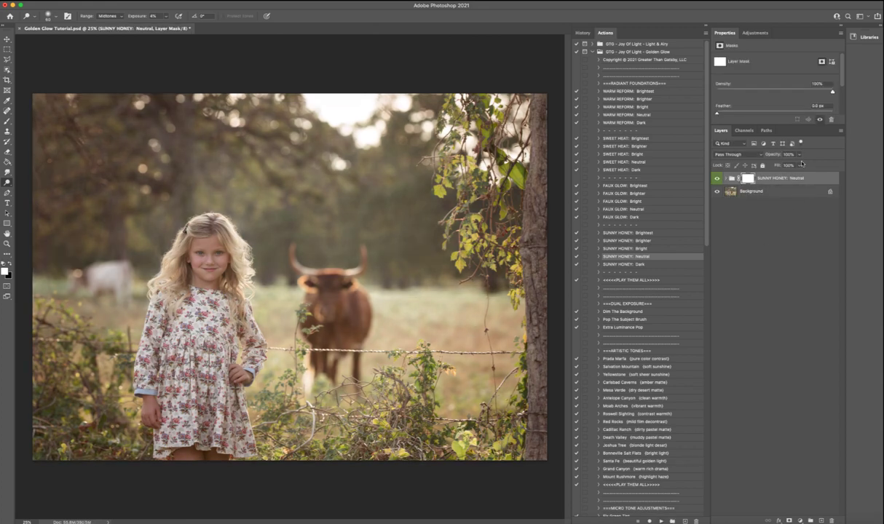
pyautogui.click(799, 154)
pyautogui.moveTo(800, 164); pyautogui.dragTo(794, 166)
# - Play Dim The Background, swap colours, and set a ~700 px brush at 60% opacity
pyautogui.click(636, 312)
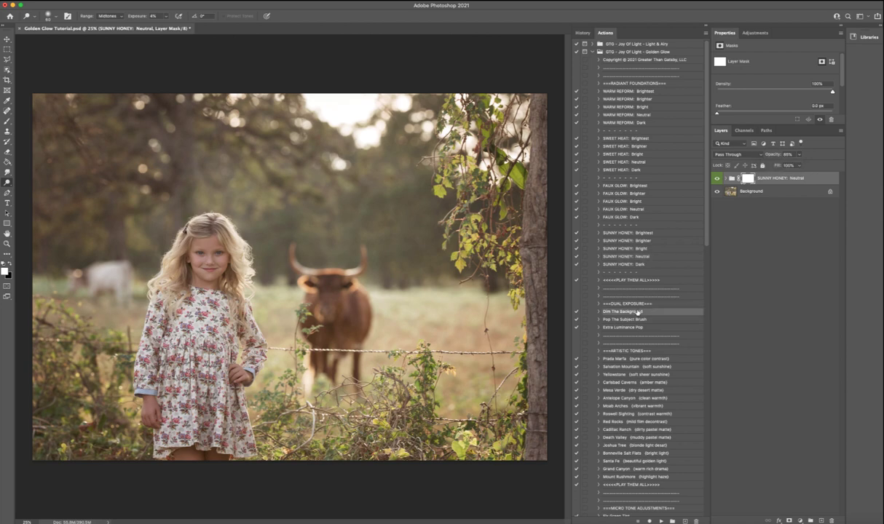
pyautogui.click(661, 521)
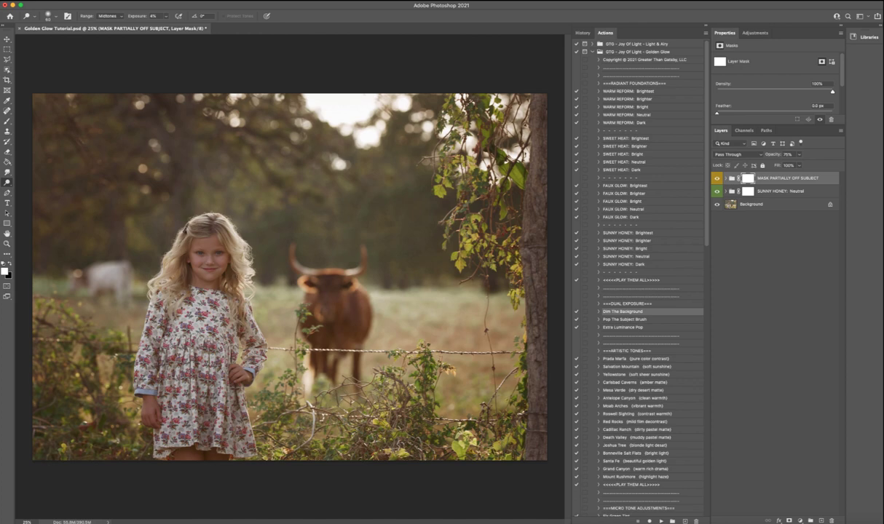
pyautogui.click(10, 264)
pyautogui.press(']')
pyautogui.press(']')
pyautogui.press(']')
pyautogui.press('b')
pyautogui.moveTo(176, 19); pyautogui.dragTo(188, 27)
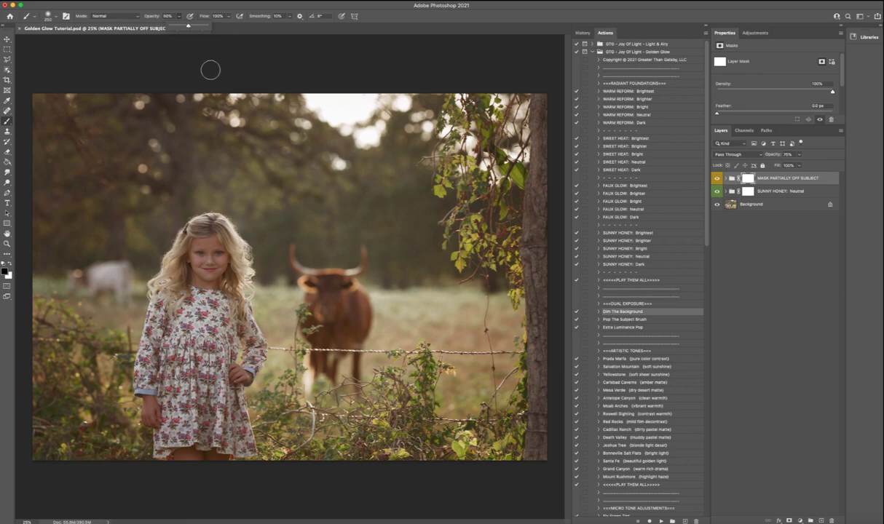
pyautogui.click(248, 206)
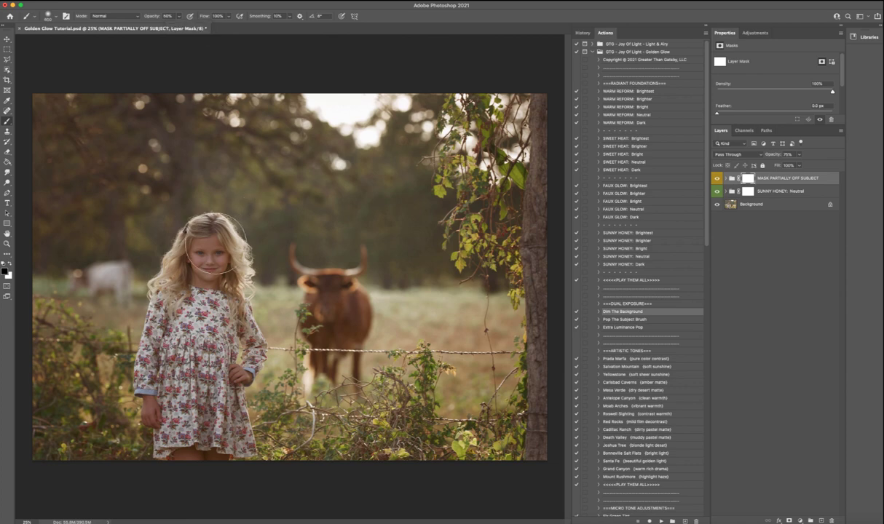
# - Paint the dimming mask off the girl's face and both sides at about 95% brush opacity
pyautogui.press(']')
pyautogui.press(']')
pyautogui.press(']')
pyautogui.moveTo(209, 247)
pyautogui.mouseDown()
pyautogui.moveTo(143, 396)
pyautogui.moveTo(174, 444)
pyautogui.moveTo(215, 440)
pyautogui.moveTo(211, 369)
pyautogui.moveTo(227, 324)
pyautogui.moveTo(203, 248)
pyautogui.moveTo(172, 266)
pyautogui.moveTo(154, 304)
pyautogui.moveTo(146, 382)
pyautogui.moveTo(173, 448)
pyautogui.moveTo(198, 437)
pyautogui.moveTo(212, 408)
pyautogui.moveTo(220, 349)
pyautogui.moveTo(209, 261)
pyautogui.mouseUp()
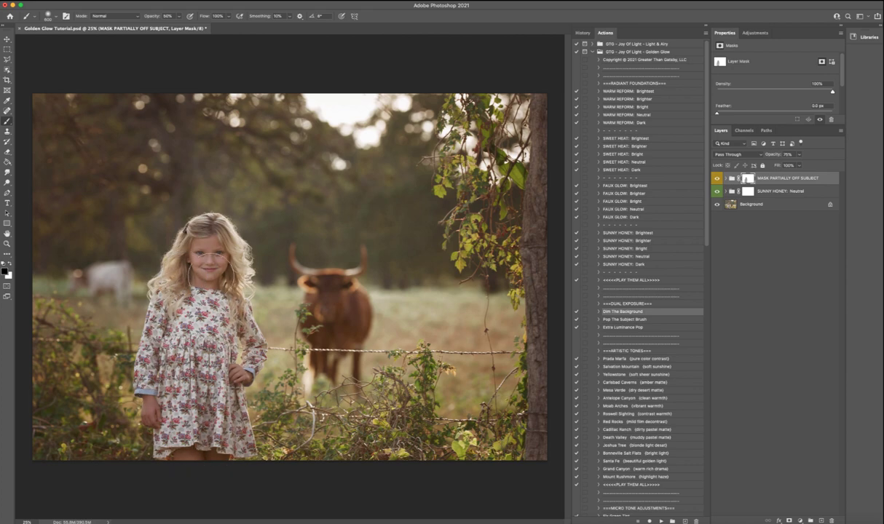
pyautogui.click(179, 15)
pyautogui.moveTo(175, 27); pyautogui.dragTo(206, 29)
pyautogui.moveTo(153, 320)
pyautogui.mouseDown()
pyautogui.moveTo(150, 401)
pyautogui.moveTo(205, 453)
pyautogui.moveTo(211, 437)
pyautogui.mouseUp()
pyautogui.moveTo(195, 387)
pyautogui.mouseDown()
pyautogui.moveTo(233, 361)
pyautogui.moveTo(234, 320)
pyautogui.moveTo(204, 255)
pyautogui.moveTo(211, 263)
pyautogui.moveTo(186, 357)
pyautogui.moveTo(197, 457)
pyautogui.moveTo(190, 437)
pyautogui.mouseUp()
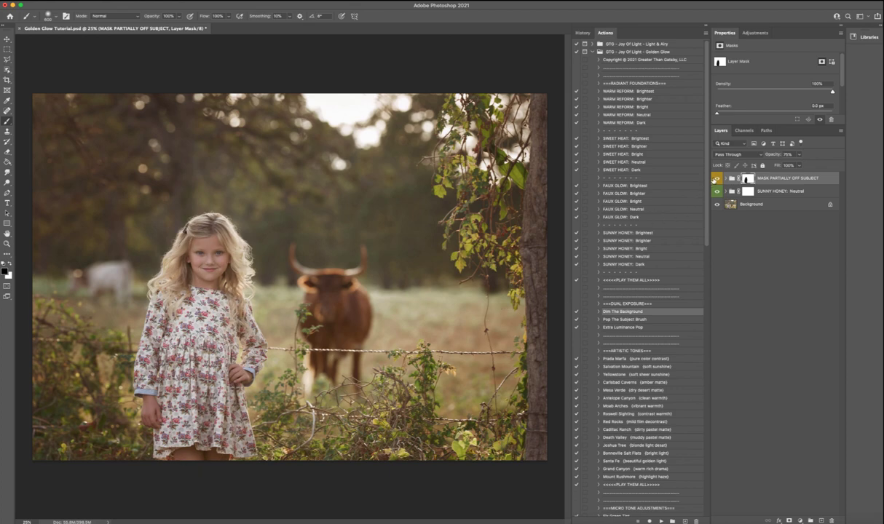
# - Toggle the dimming group to compare, then play the Pop The Subject Brush action
pyautogui.click(717, 179)
pyautogui.click(717, 179)
pyautogui.click(637, 320)
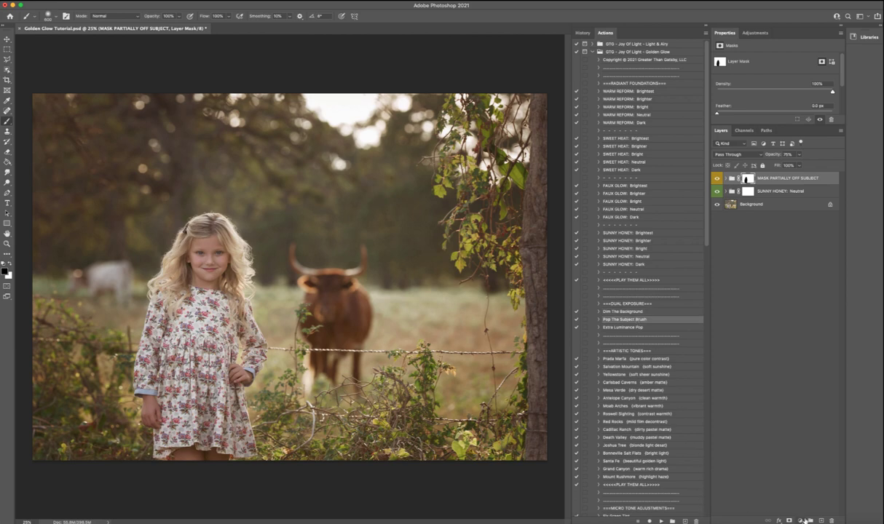
pyautogui.click(662, 522)
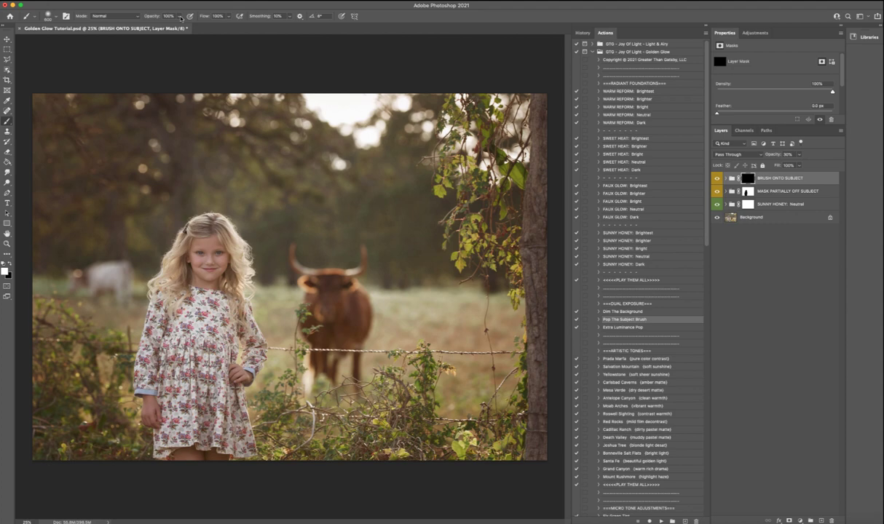
# - Paint the brightening over the girl's dress and face at low brush opacity, then toggle to compare with the original
pyautogui.click(178, 16)
pyautogui.moveTo(177, 24); pyautogui.dragTo(157, 26)
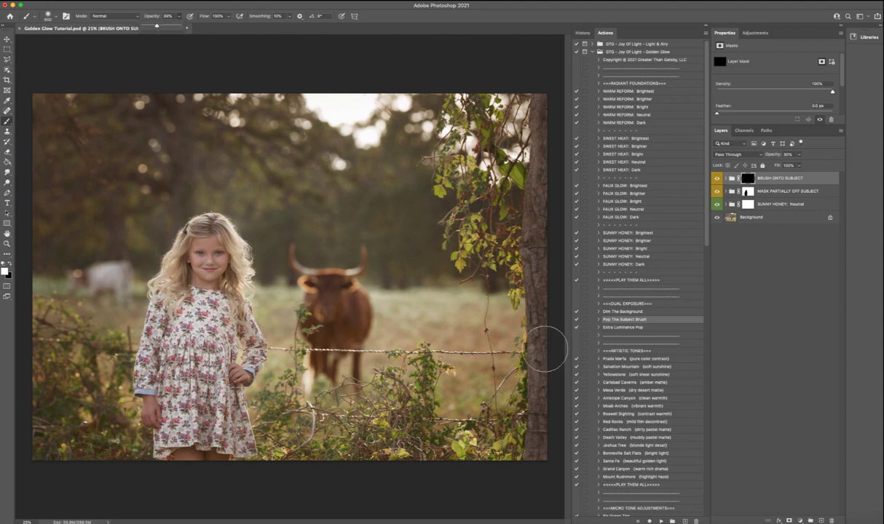
pyautogui.click(544, 350)
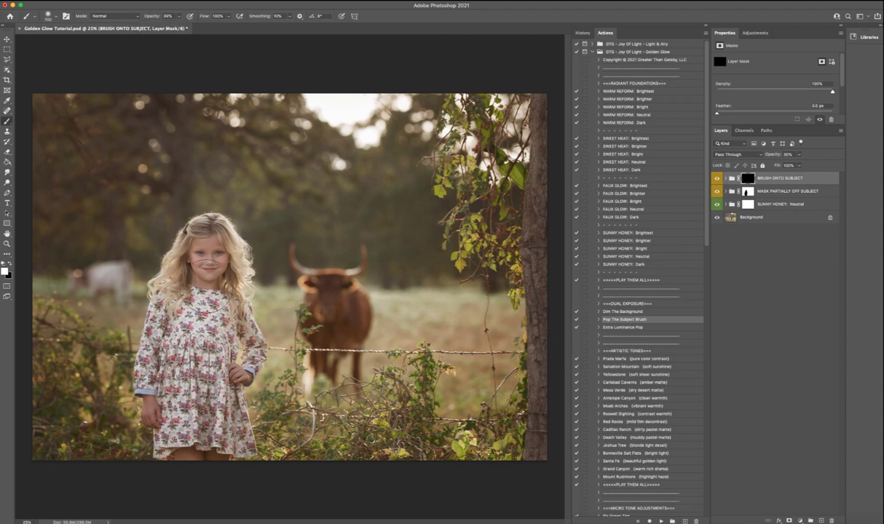
pyautogui.moveTo(191, 342)
pyautogui.mouseDown()
pyautogui.moveTo(216, 271)
pyautogui.moveTo(222, 364)
pyautogui.mouseUp()
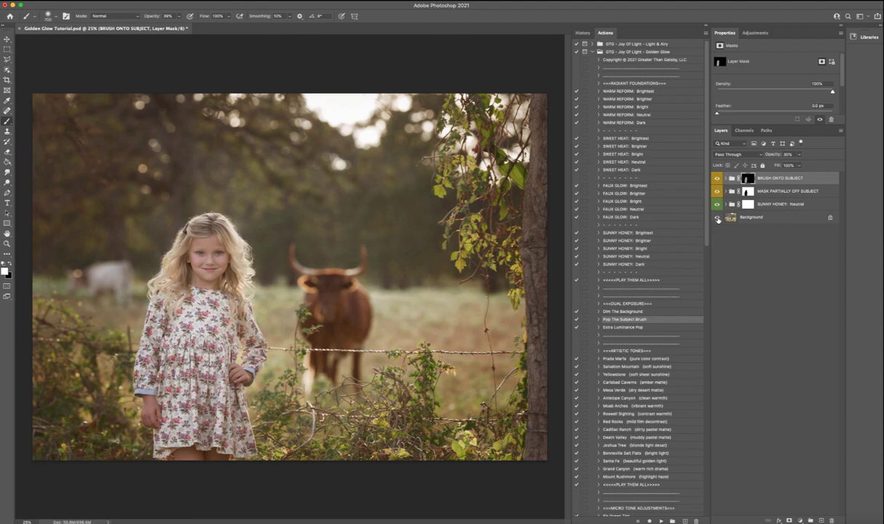
pyautogui.keyDown('alt'); pyautogui.click(718, 218); pyautogui.keyUp('alt')
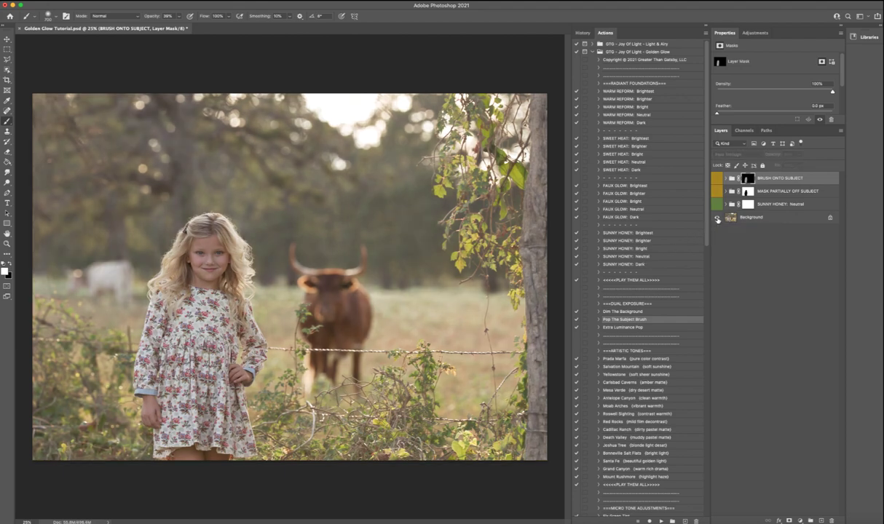
pyautogui.keyDown('alt'); pyautogui.click(718, 218); pyautogui.keyUp('alt')
pyautogui.keyDown('alt'); pyautogui.click(717, 218); pyautogui.keyUp('alt')
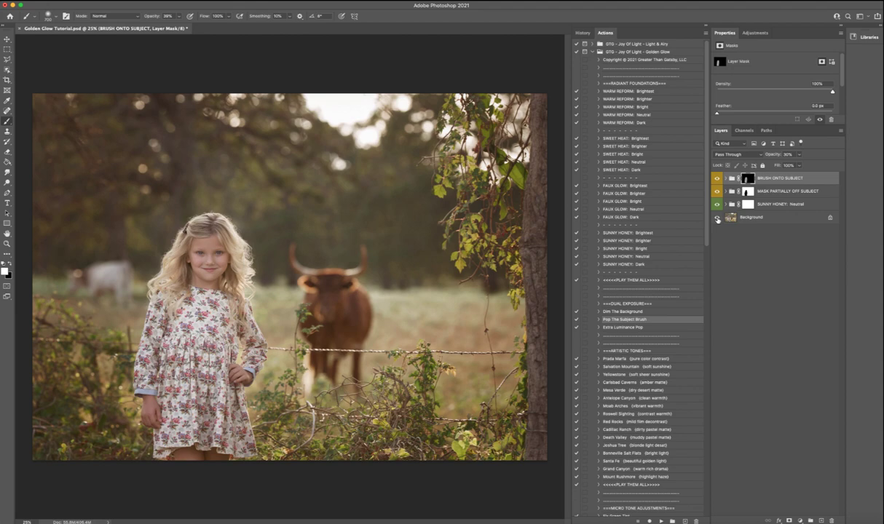
# - Play the Cadillac Ranch matte grade and set its group to about 50% opacity
pyautogui.scroll(-2, 676, 340)
pyautogui.scroll(-3, 676, 340)
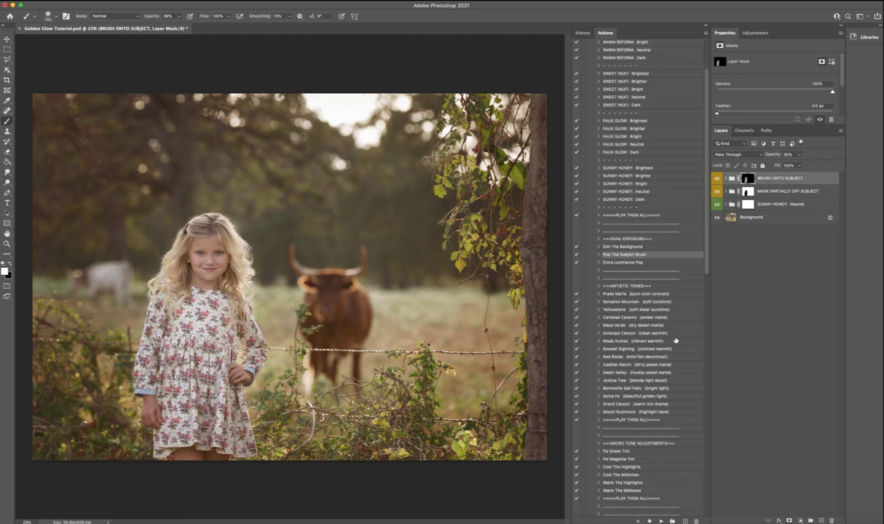
pyautogui.click(622, 365)
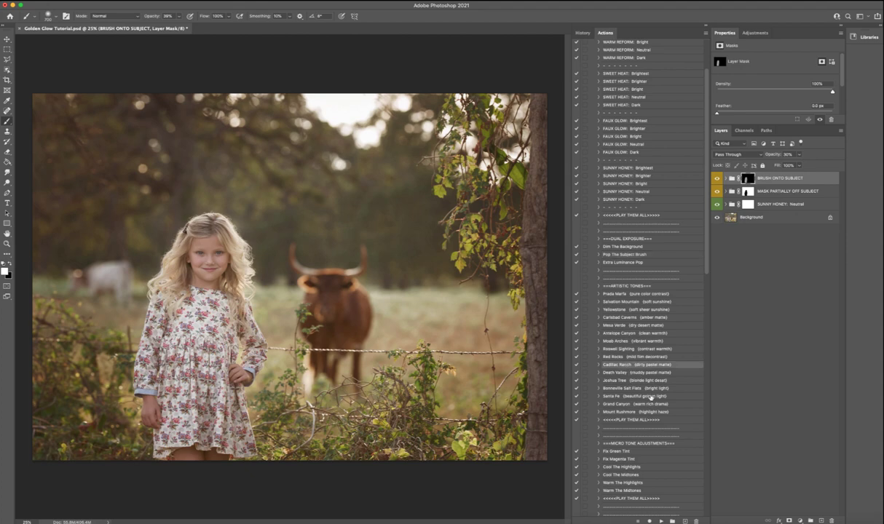
pyautogui.click(661, 522)
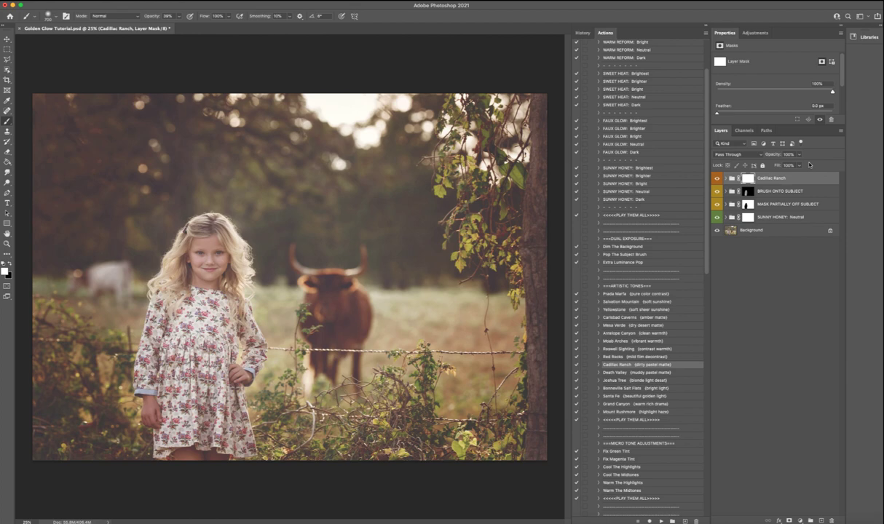
pyautogui.click(798, 155)
pyautogui.moveTo(798, 164); pyautogui.dragTo(781, 166)
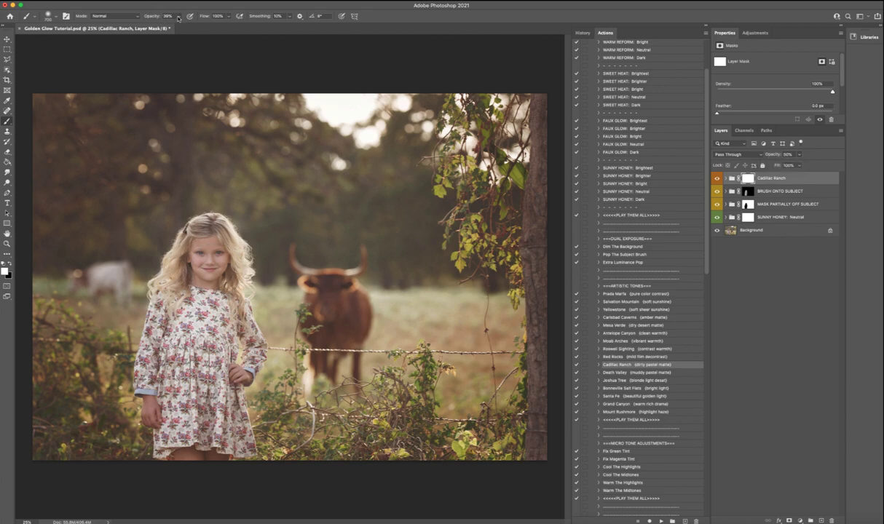
# - Paint black at 100% brush opacity on the mask to remove the grade from the girl
pyautogui.moveTo(178, 18); pyautogui.dragTo(203, 28)
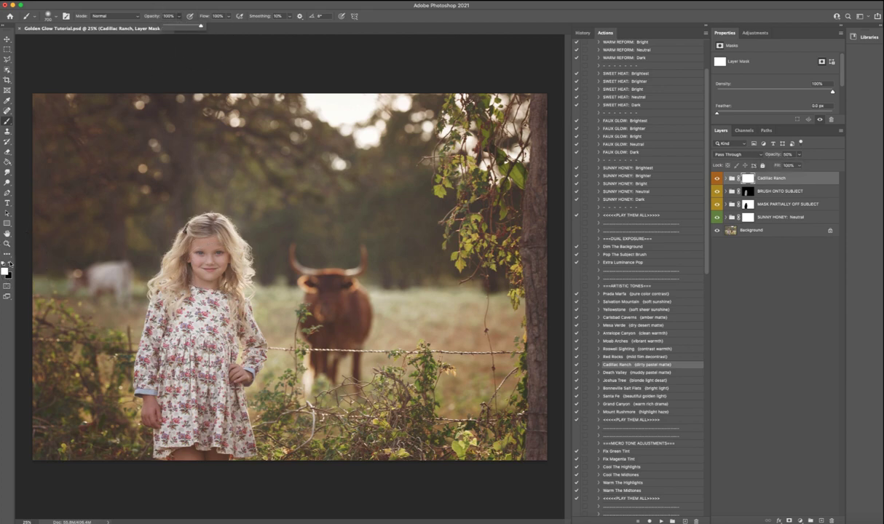
pyautogui.click(10, 264)
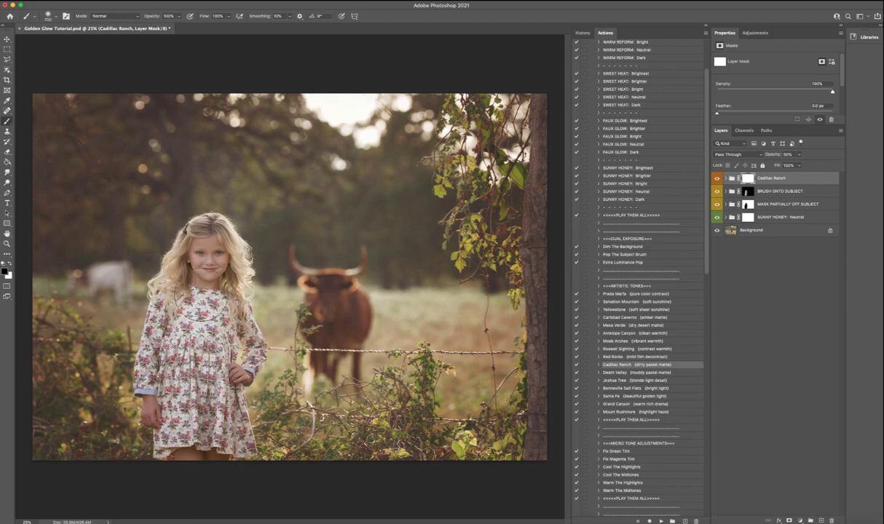
pyautogui.moveTo(197, 301); pyautogui.dragTo(211, 360)
# - Lower the Moab Arches group's opacity, then select the Prada Marfa contrast action
pyautogui.click(616, 342)
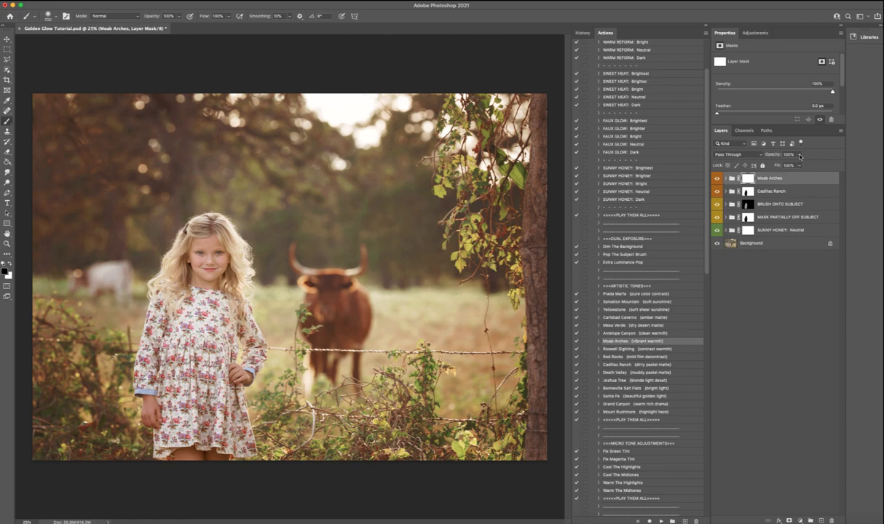
pyautogui.click(799, 155)
pyautogui.moveTo(798, 164); pyautogui.dragTo(775, 166)
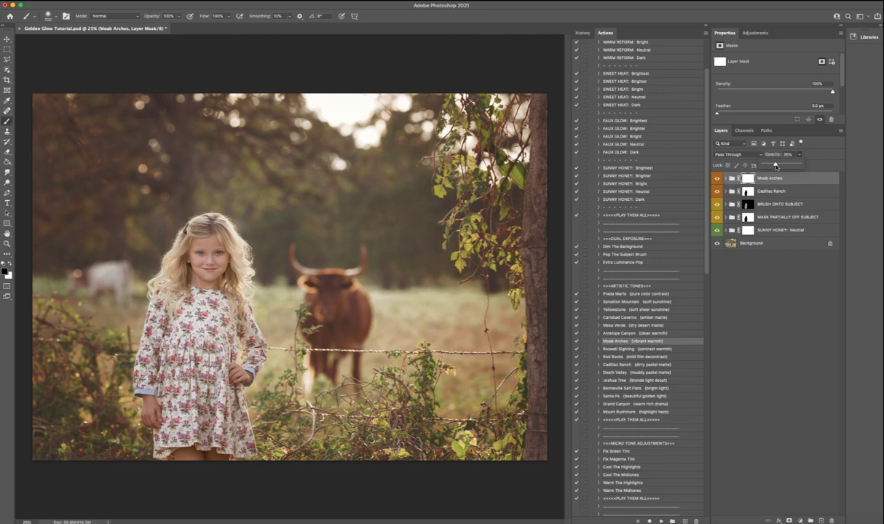
pyautogui.click(592, 293)
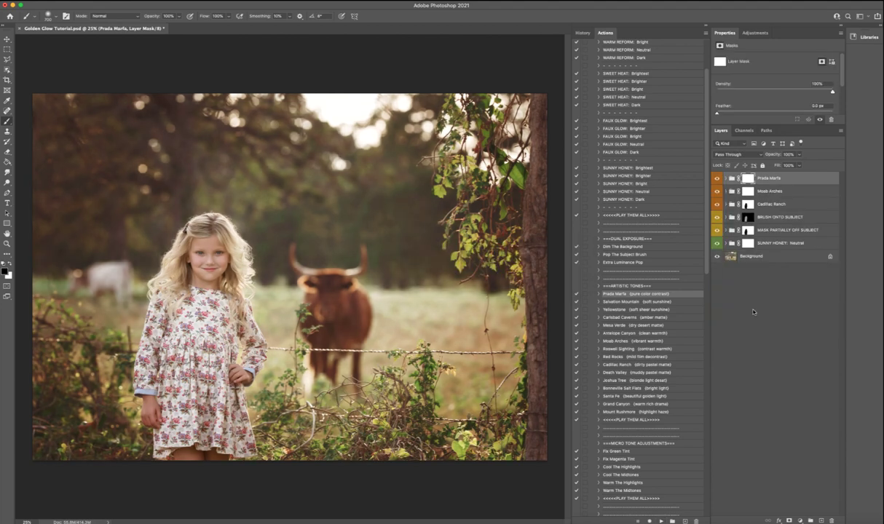
# - Fade the Prada Marfa contrast group to roughly 30% opacity
pyautogui.click(799, 155)
pyautogui.moveTo(799, 165); pyautogui.dragTo(771, 166)
pyautogui.moveTo(774, 165); pyautogui.dragTo(776, 166)
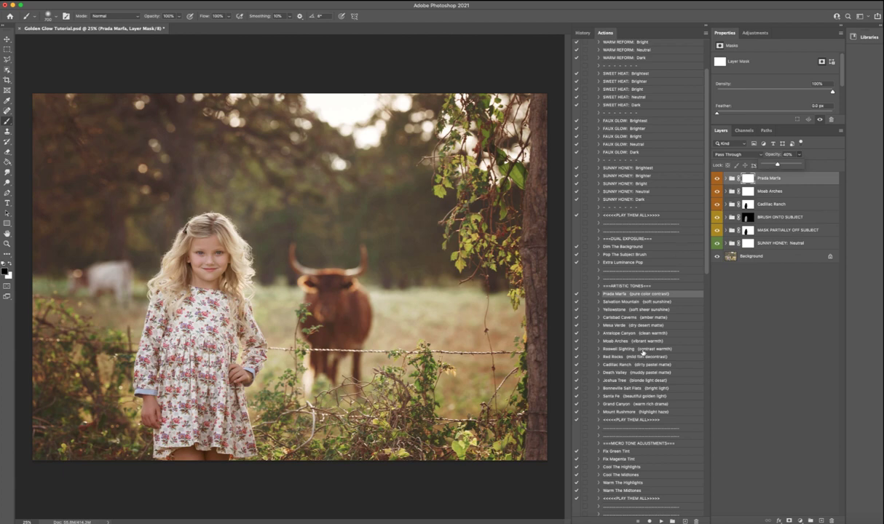
pyautogui.scroll(-4, 650, 368)
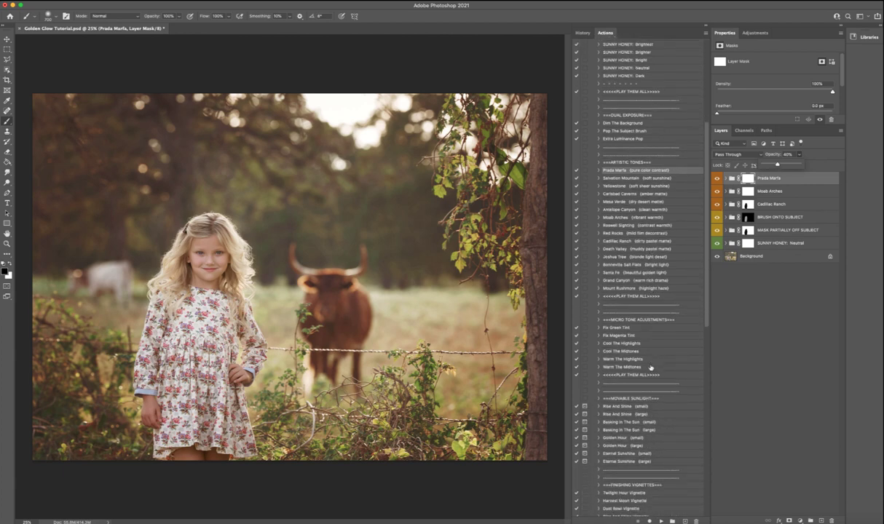
pyautogui.scroll(-4, 650, 368)
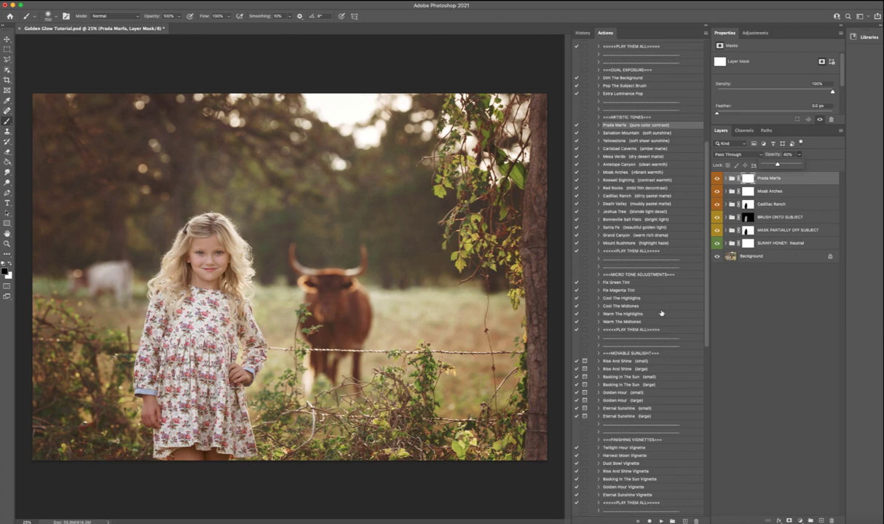
pyautogui.scroll(-2, 667, 332)
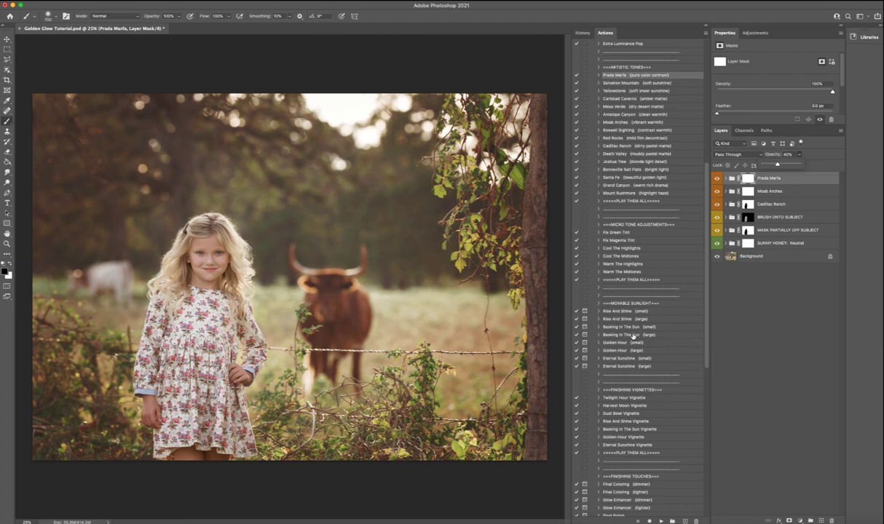
# - Play Basking In The Sun (Large) and place its radial glow near the top, just above the cow
pyautogui.click(601, 335)
pyautogui.click(660, 522)
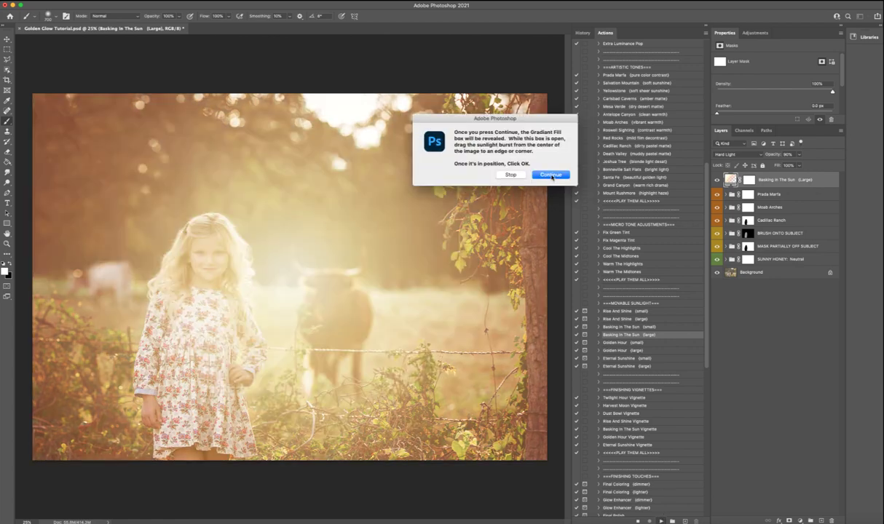
pyautogui.click(551, 175)
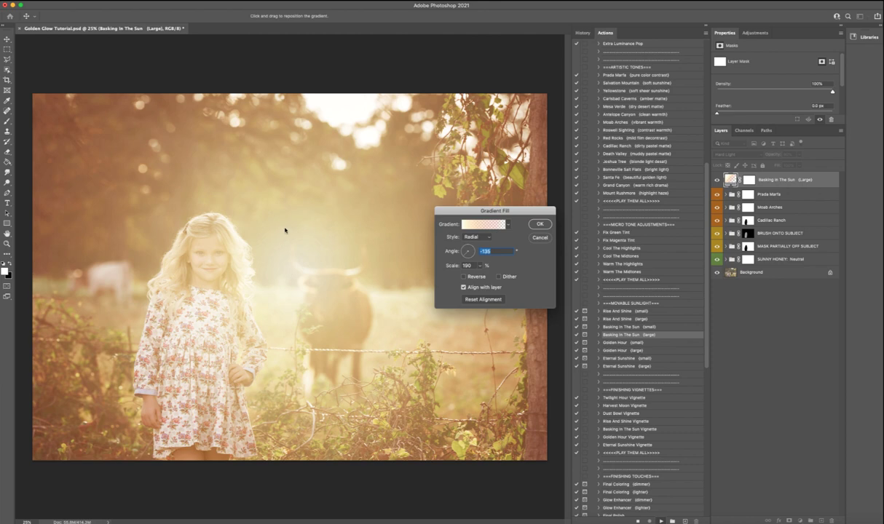
pyautogui.moveTo(284, 231); pyautogui.dragTo(388, 40)
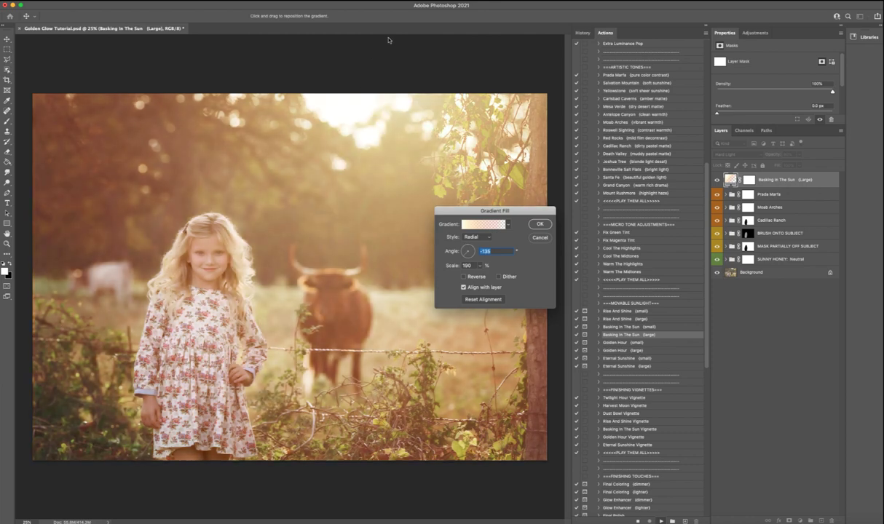
pyautogui.moveTo(386, 41); pyautogui.dragTo(386, 67)
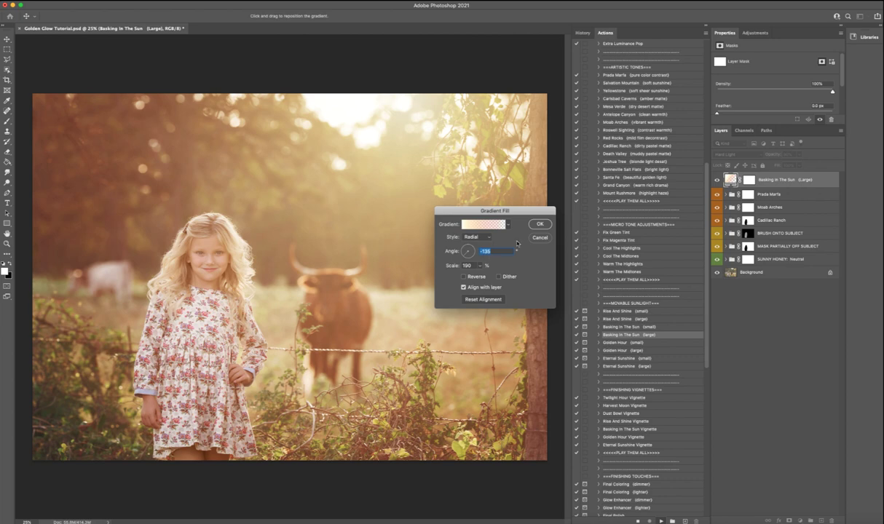
# - Accept the sunlight burst placement and set its layer to 50% opacity
pyautogui.click(540, 225)
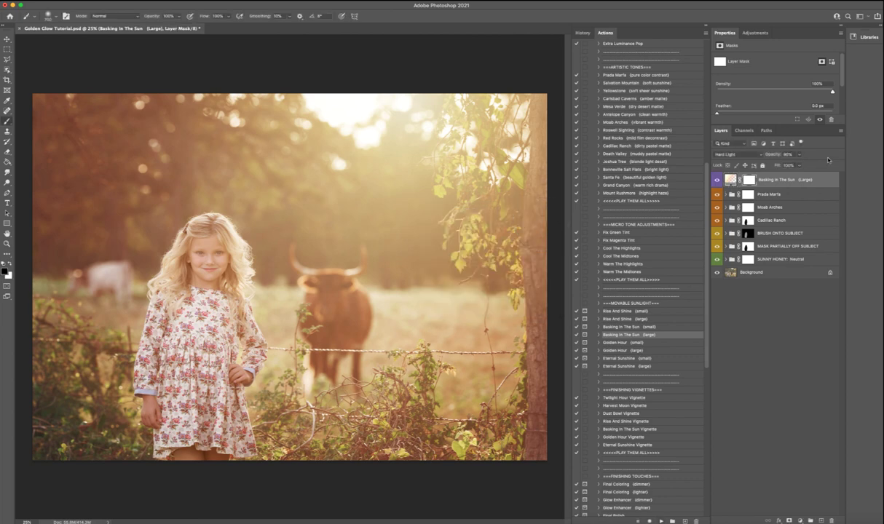
pyautogui.moveTo(801, 159); pyautogui.dragTo(785, 167)
pyautogui.press('Return')
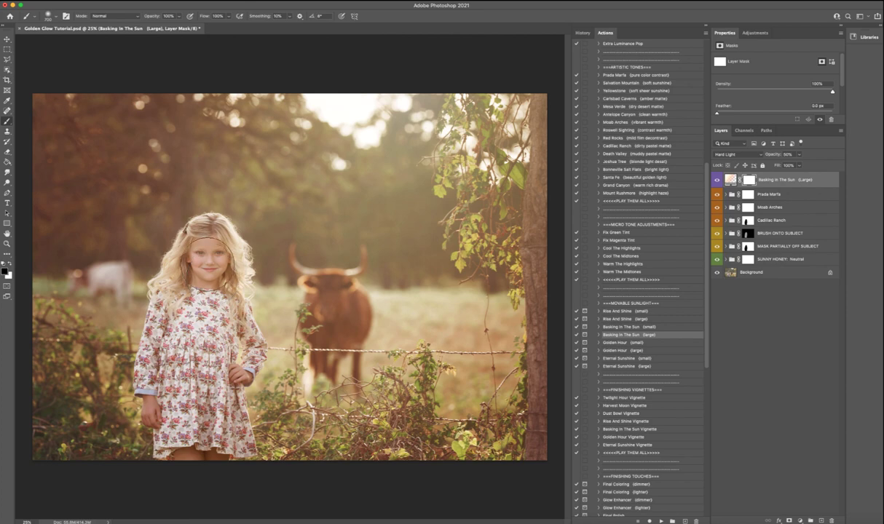
# - Mask the glow off the girl's face and dress, switching to 46% brush opacity
pyautogui.moveTo(193, 237); pyautogui.dragTo(197, 251)
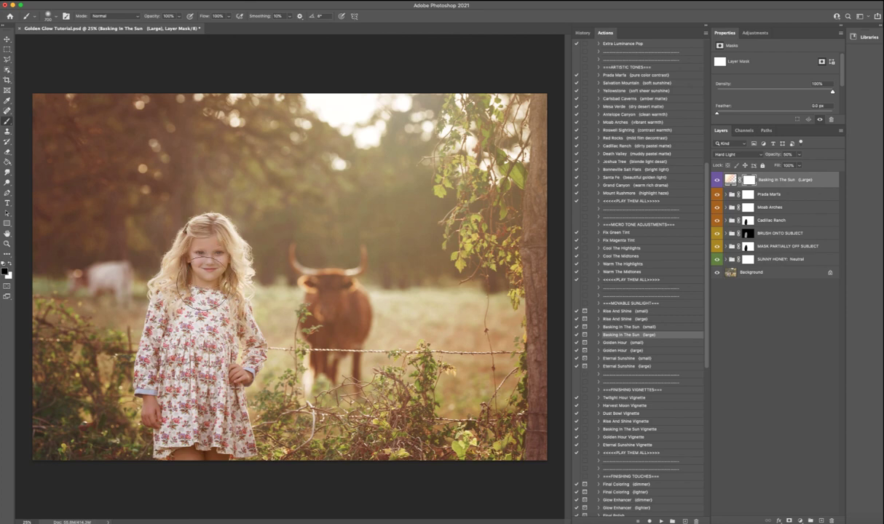
pyautogui.moveTo(192, 393)
pyautogui.mouseDown()
pyautogui.moveTo(190, 437)
pyautogui.moveTo(190, 327)
pyautogui.moveTo(210, 238)
pyautogui.moveTo(199, 237)
pyautogui.mouseUp()
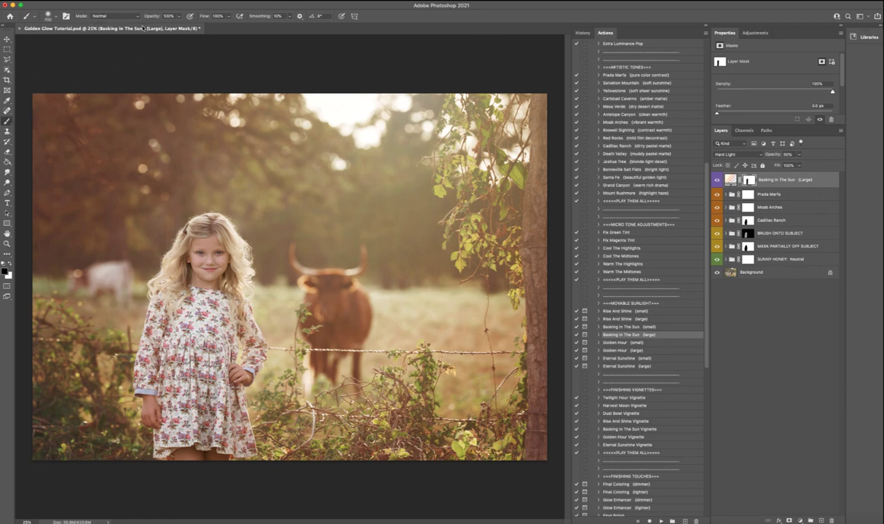
pyautogui.click(178, 17)
pyautogui.moveTo(178, 27); pyautogui.dragTo(159, 27)
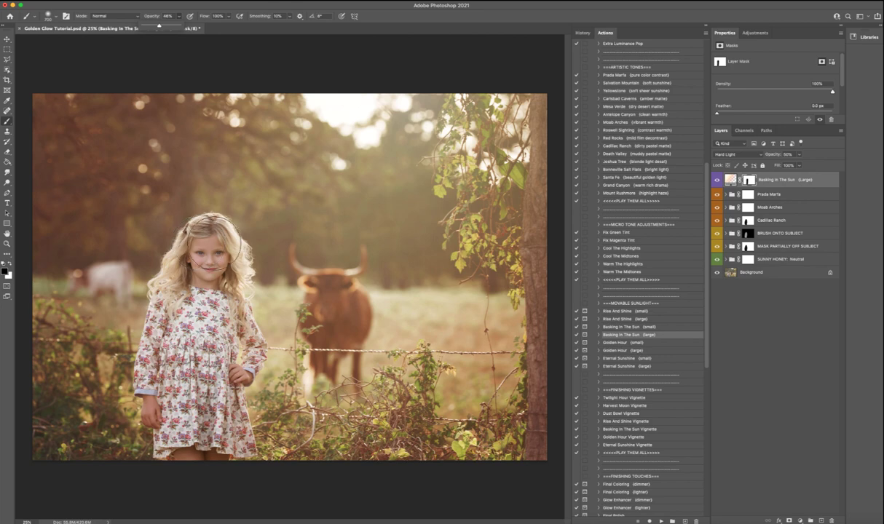
pyautogui.click(201, 226)
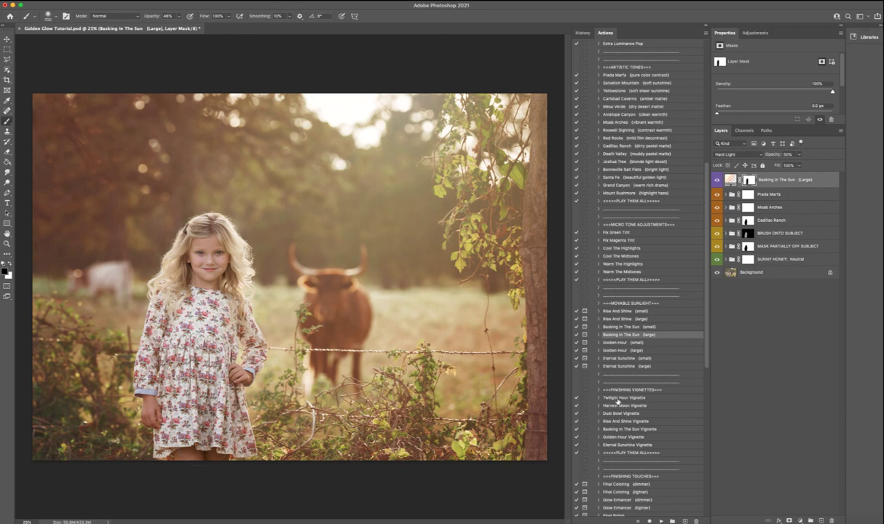
pyautogui.scroll(-3, 618, 401)
# - Play the Harvest Moon Vignette and reduce its layer opacity
pyautogui.click(620, 341)
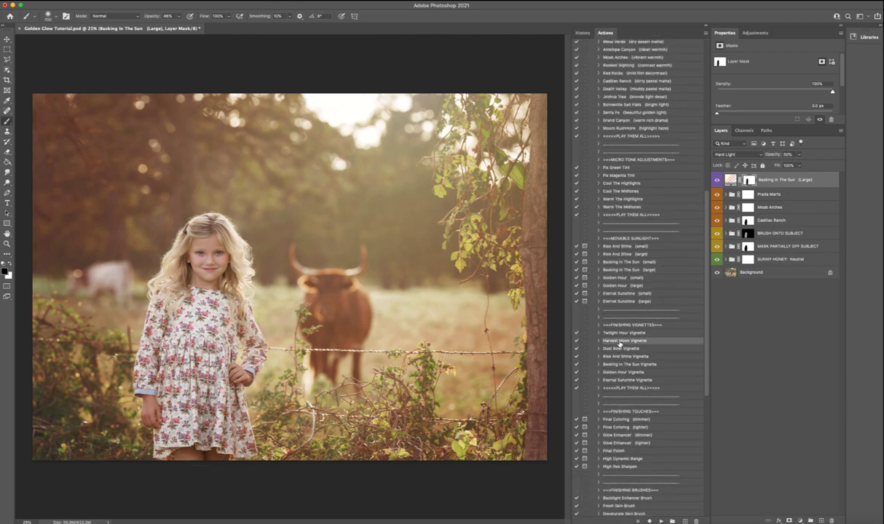
pyautogui.click(660, 521)
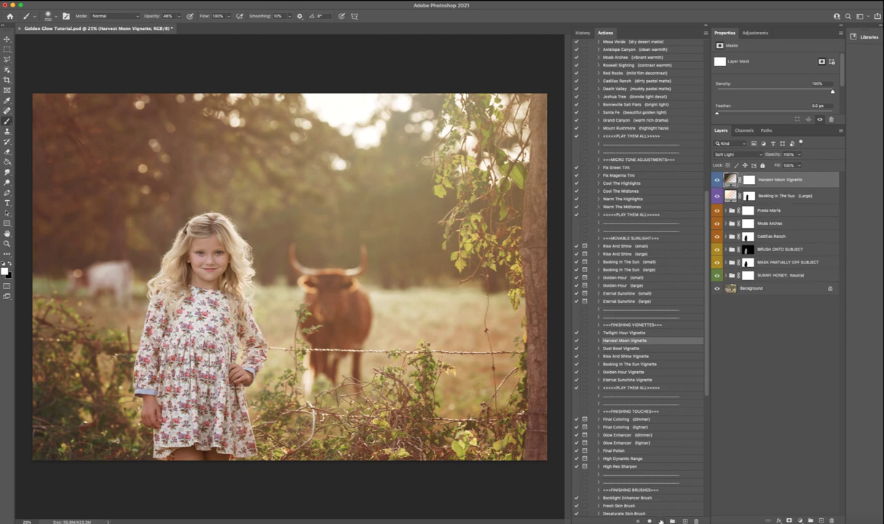
pyautogui.click(798, 155)
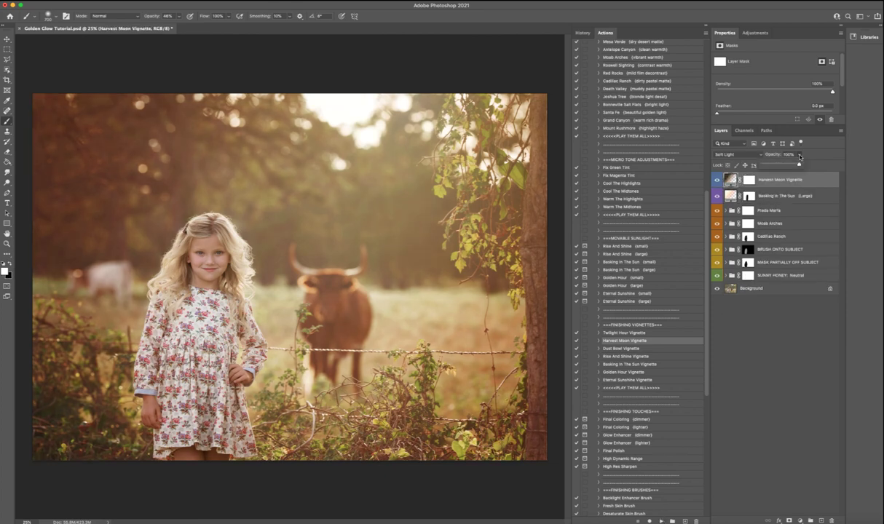
pyautogui.moveTo(799, 165); pyautogui.dragTo(770, 166)
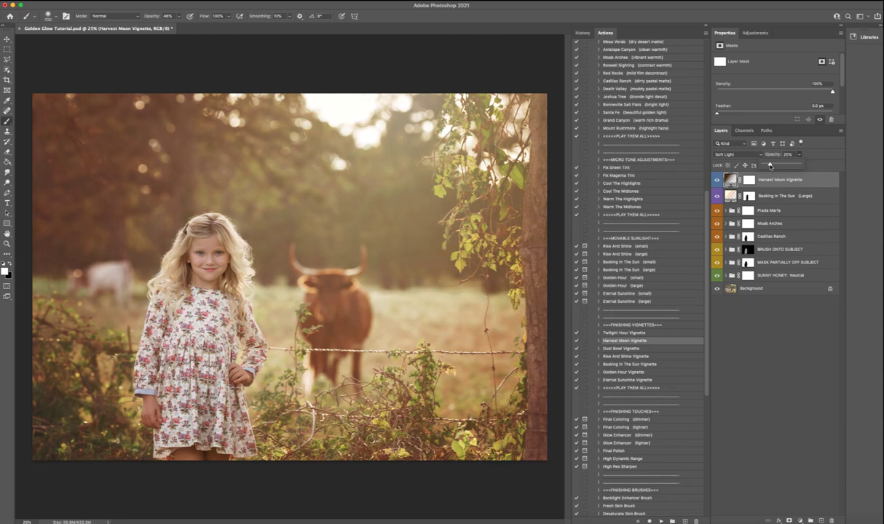
# - Raise the MASK PARTIALLY OFF SUBJECT group to about 88% opacity and pick the Fill Flash Brush action
pyautogui.click(748, 260)
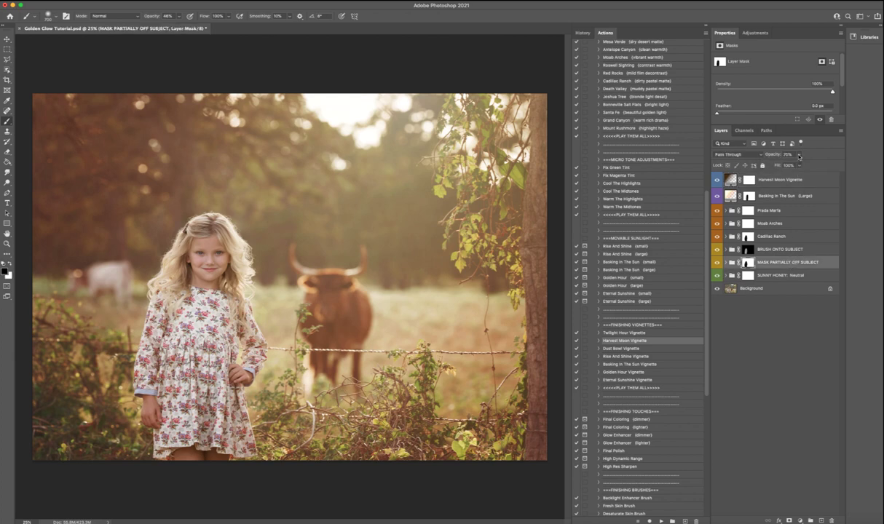
pyautogui.click(799, 156)
pyautogui.moveTo(799, 166); pyautogui.dragTo(804, 165)
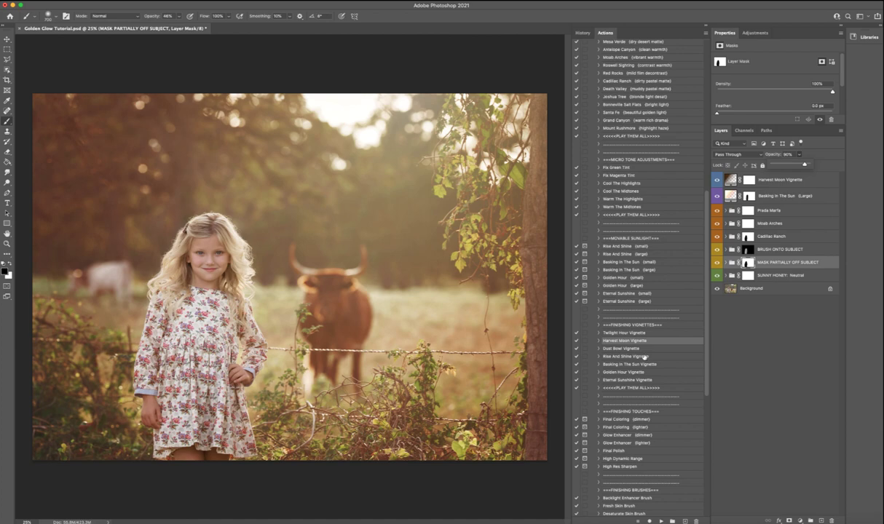
pyautogui.scroll(-3, 622, 352)
pyautogui.scroll(-2, 623, 352)
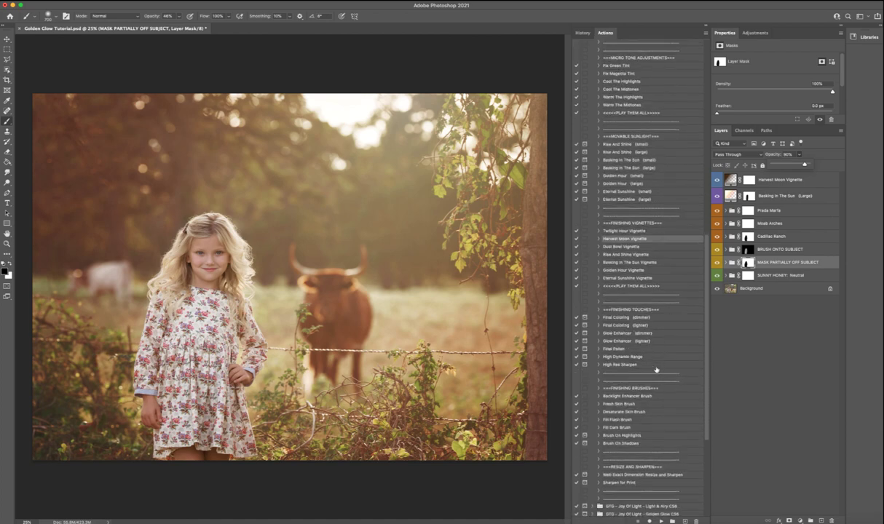
pyautogui.click(606, 421)
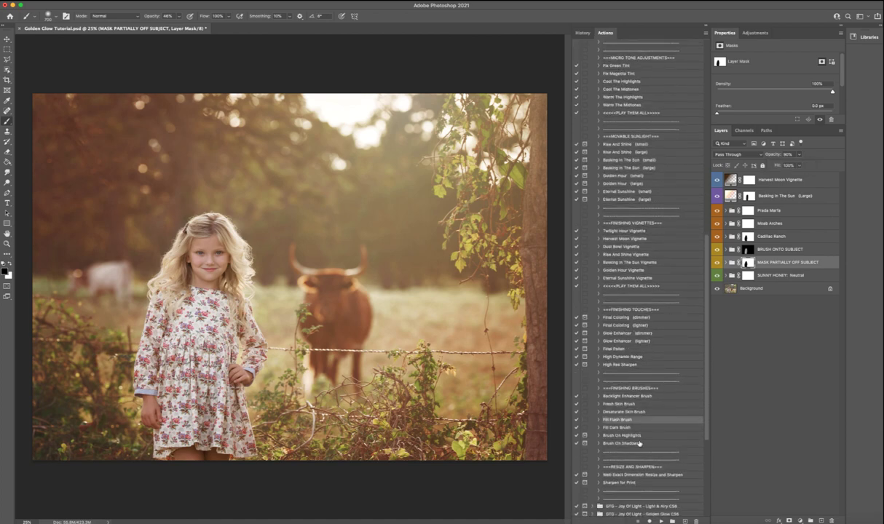
# - Play Fill Flash Brush and paint its mask over the girl's dress to the hem at ~22% brush opacity
pyautogui.click(661, 521)
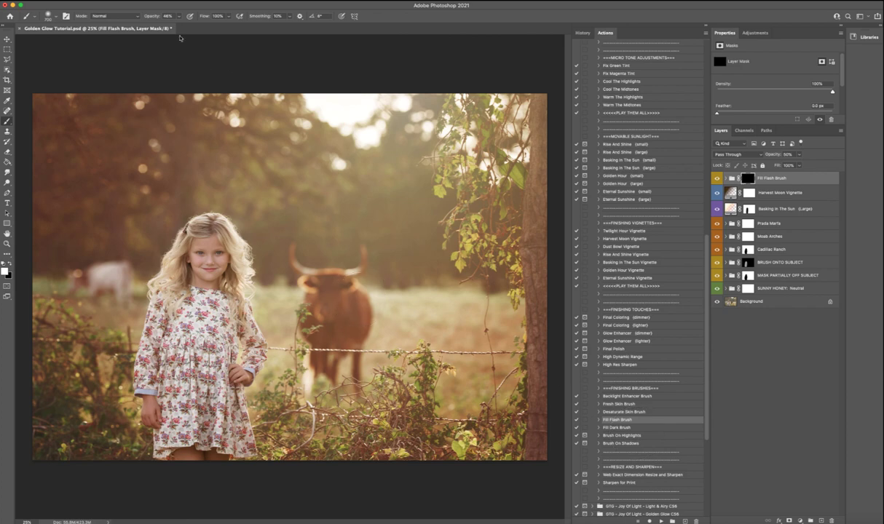
pyautogui.click(179, 16)
pyautogui.moveTo(181, 27); pyautogui.dragTo(170, 27)
pyautogui.moveTo(229, 342); pyautogui.dragTo(178, 404)
pyautogui.moveTo(198, 341)
pyautogui.mouseDown()
pyautogui.moveTo(180, 358)
pyautogui.moveTo(165, 328)
pyautogui.moveTo(187, 450)
pyautogui.moveTo(195, 344)
pyautogui.mouseUp()
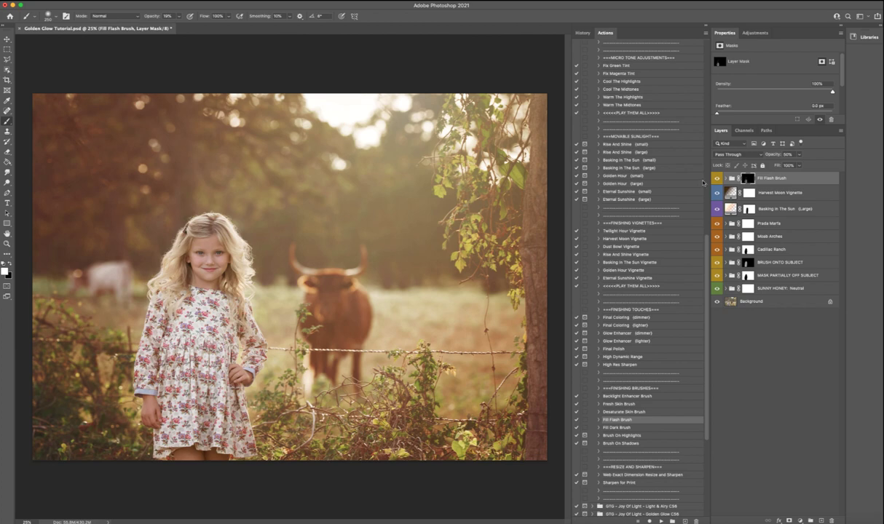
pyautogui.click(717, 178)
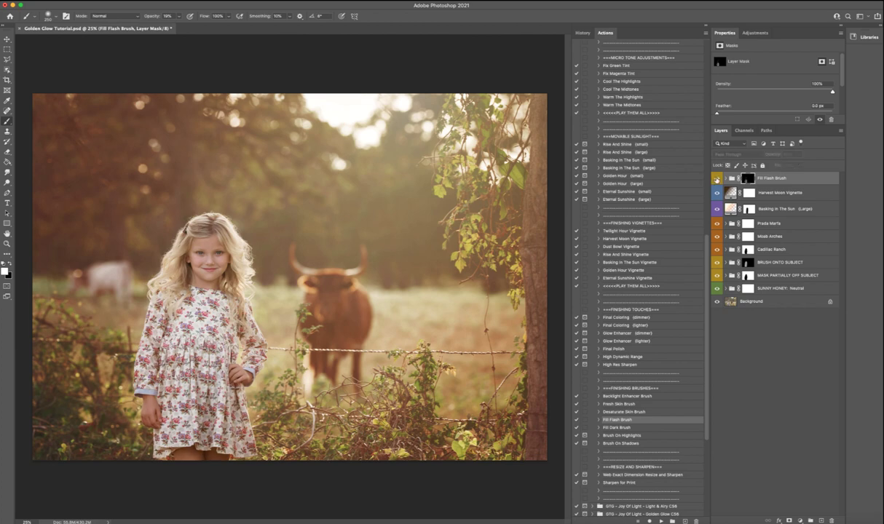
pyautogui.click(717, 178)
pyautogui.click(716, 178)
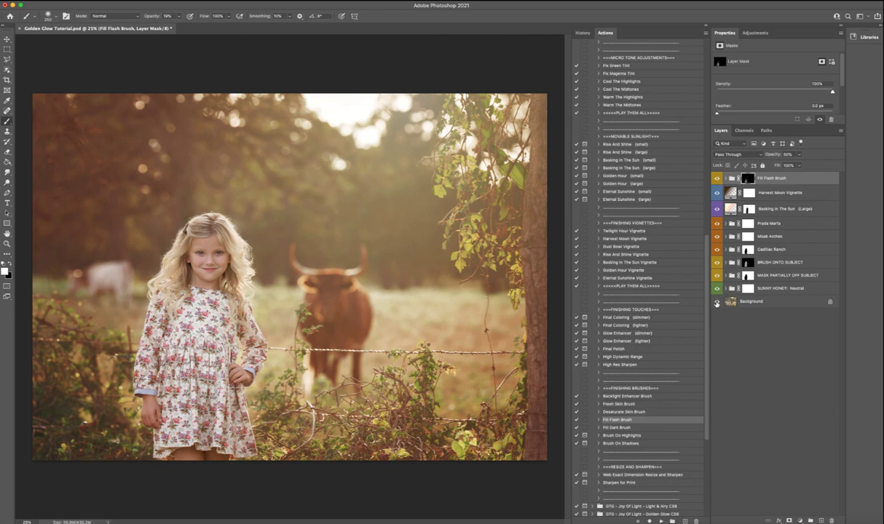
pyautogui.keyDown('alt'); pyautogui.click(716, 302); pyautogui.keyUp('alt')
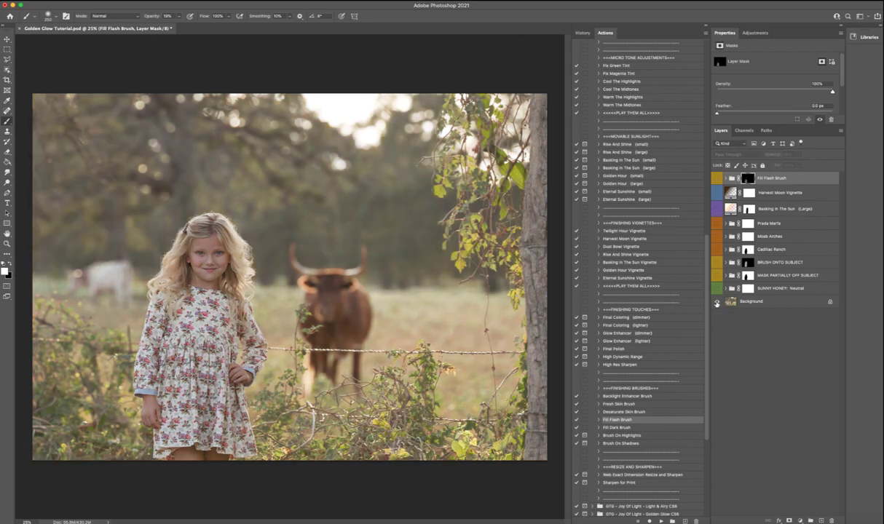
pyautogui.keyDown('alt'); pyautogui.click(717, 302); pyautogui.keyUp('alt')
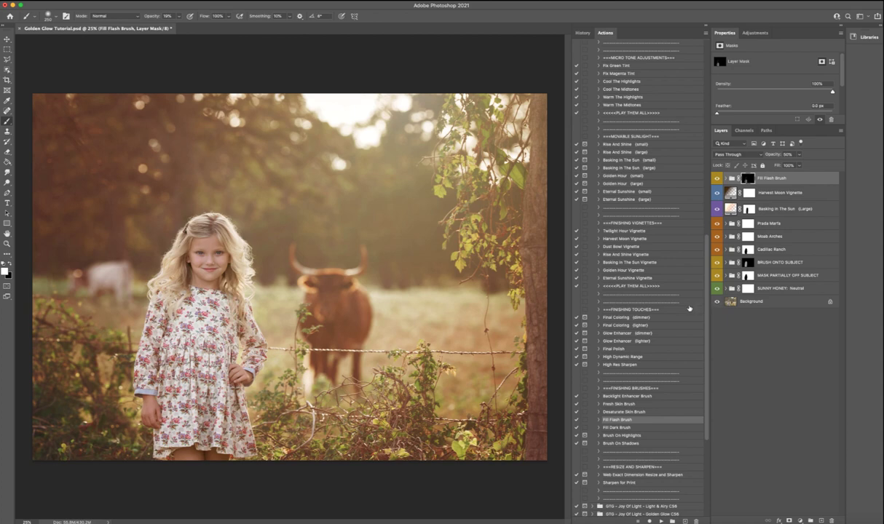
pyautogui.scroll(-3, 681, 309)
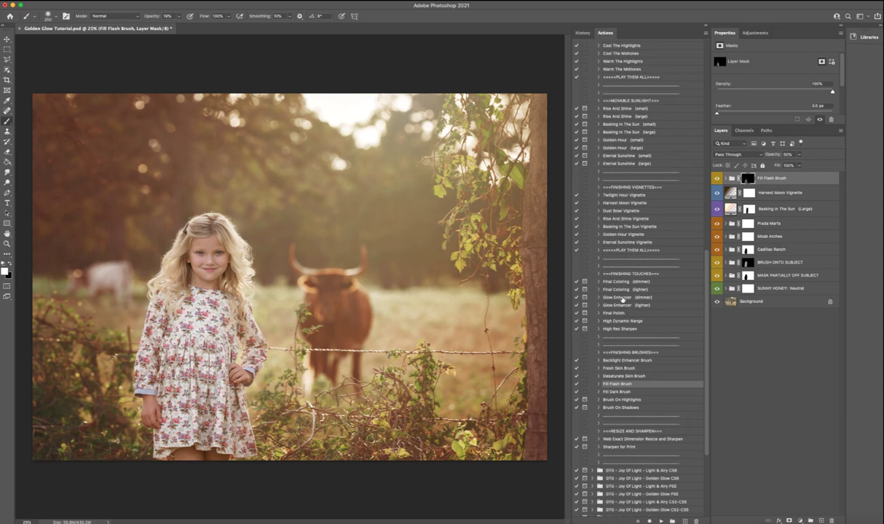
# - Run the Glow Enhancer (Dimmer) action, accept flattening, and set the glow group to 25% opacity
pyautogui.click(623, 297)
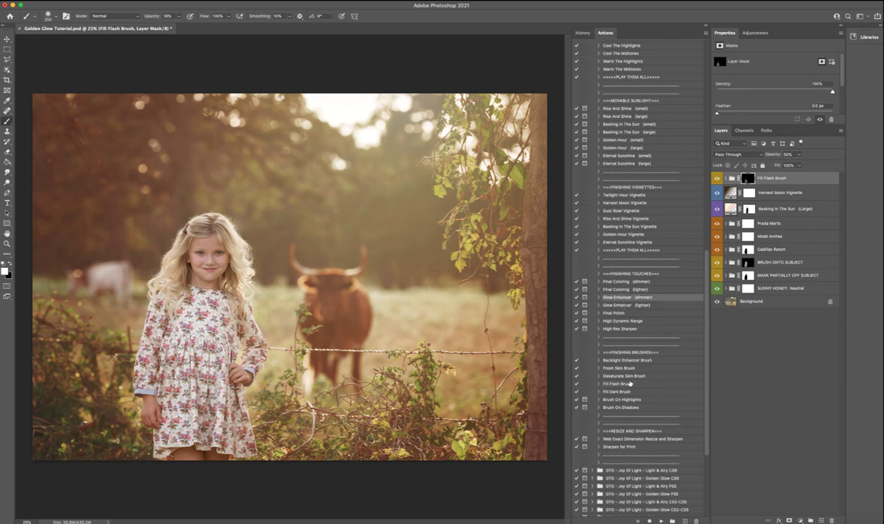
pyautogui.click(660, 520)
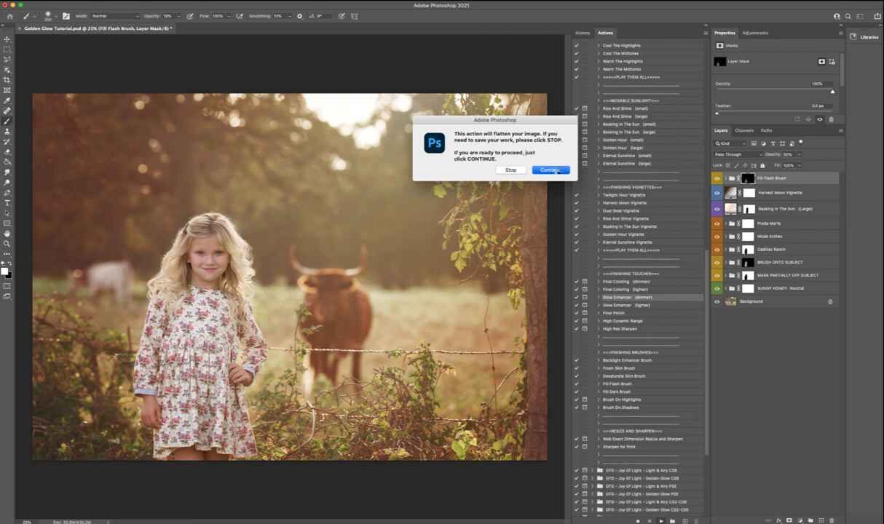
pyautogui.click(551, 170)
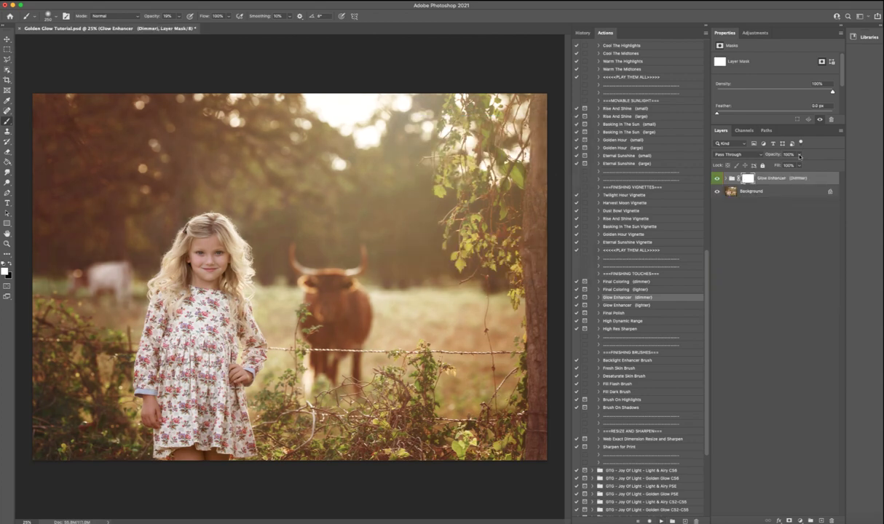
pyautogui.moveTo(801, 166); pyautogui.dragTo(772, 167)
# - Run Brush On Highlights through its flatten and dodge prompts, then make the dodge brush smaller
pyautogui.click(623, 399)
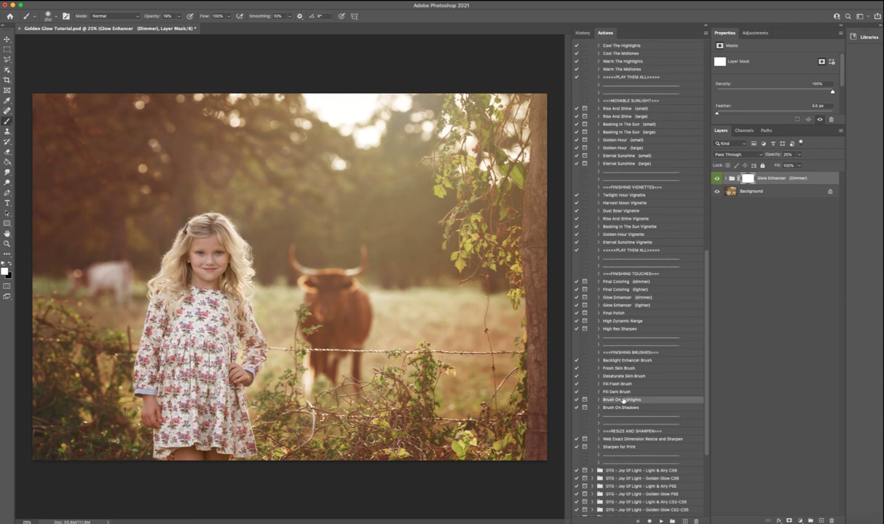
pyautogui.click(660, 519)
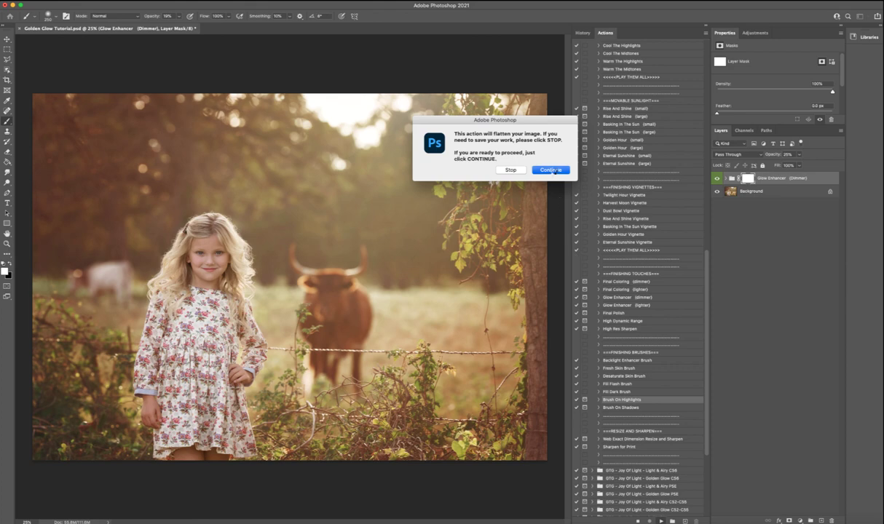
pyautogui.click(553, 171)
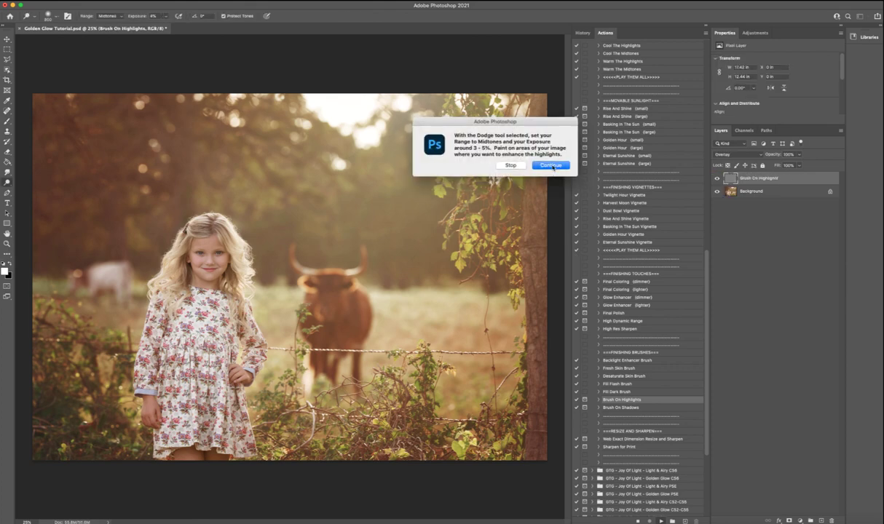
pyautogui.click(552, 167)
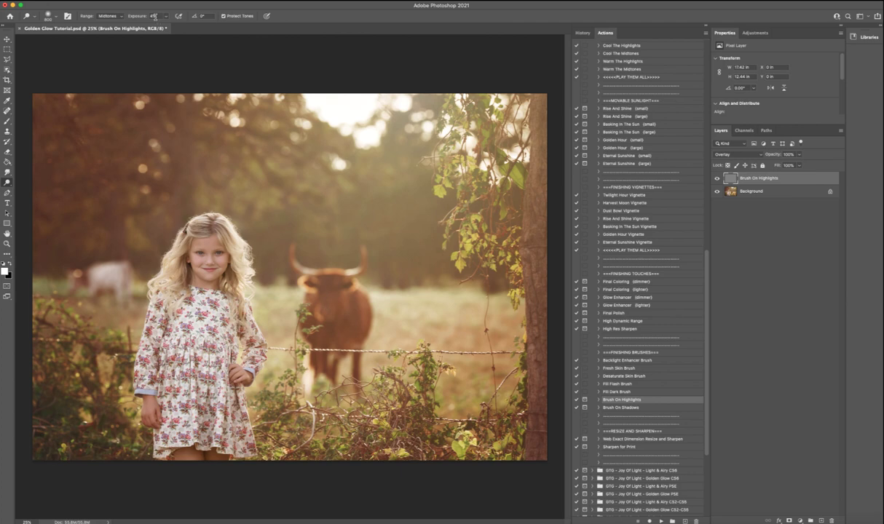
pyautogui.press('[')
pyautogui.press('[')
pyautogui.press('[')
pyautogui.press('[')
pyautogui.press('[')
pyautogui.press('[')
pyautogui.press('[')
pyautogui.press('[')
# - Compare the original History snapshot with the last Dodge Tool state, ending on the finished edit
pyautogui.click(717, 178)
pyautogui.click(582, 33)
pyautogui.click(610, 46)
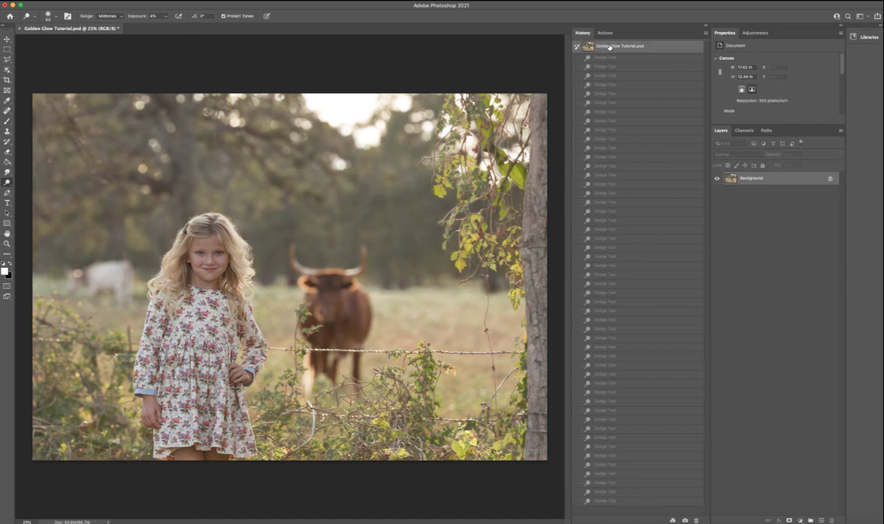
pyautogui.click(628, 501)
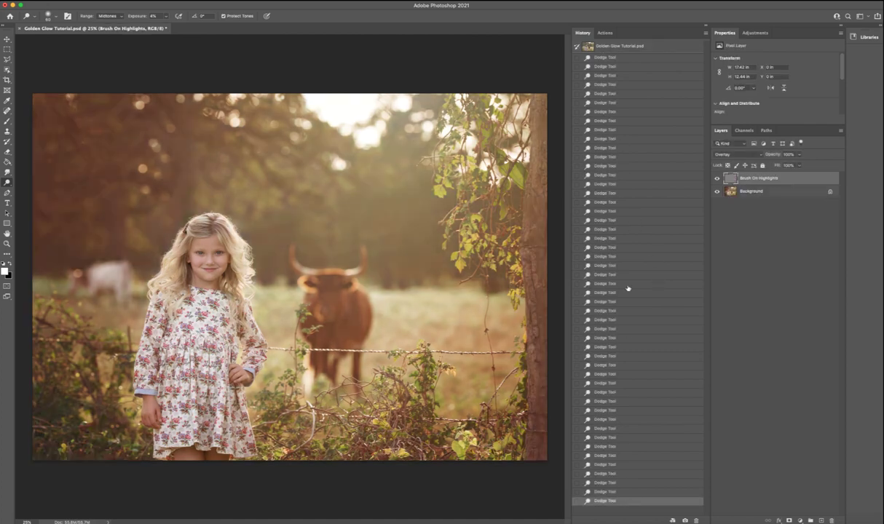
pyautogui.click(623, 46)
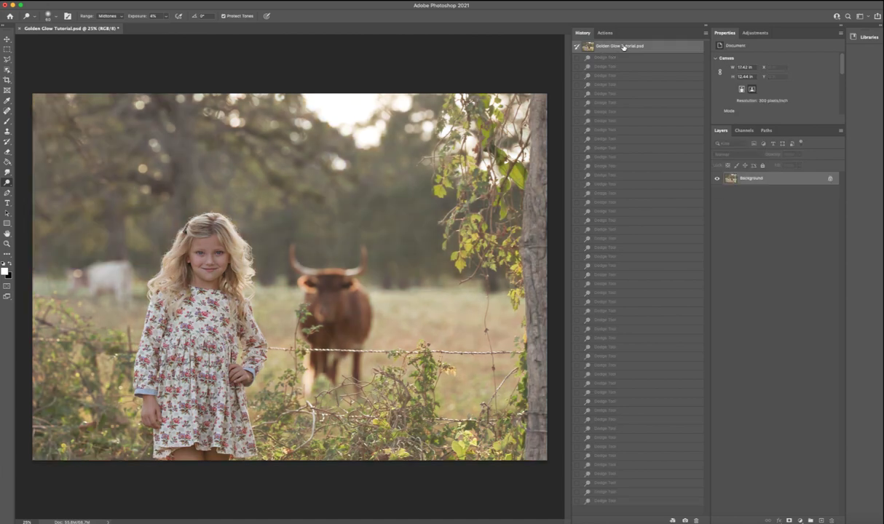
pyautogui.click(630, 501)
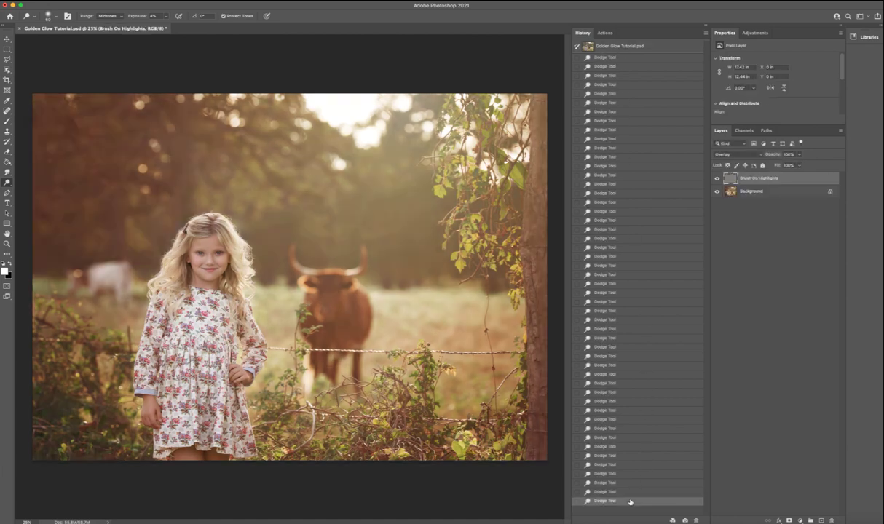